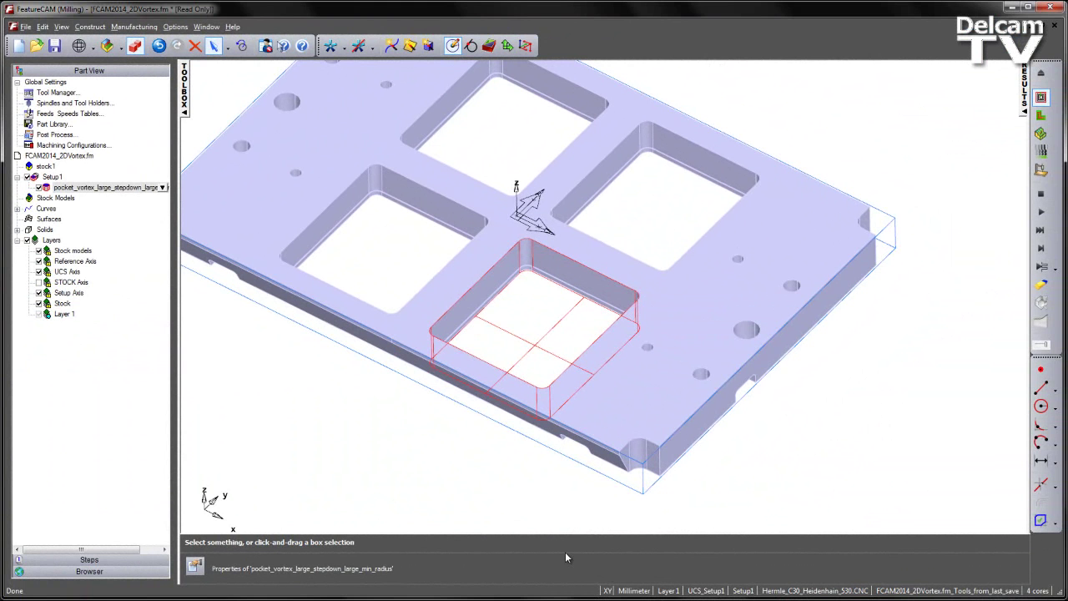
Select the pocket_vortex_large_stepdown_large_min_radius feature under Setup1 in the Part View tree.
{"action": "left_click", "coordinate": [108, 189]}
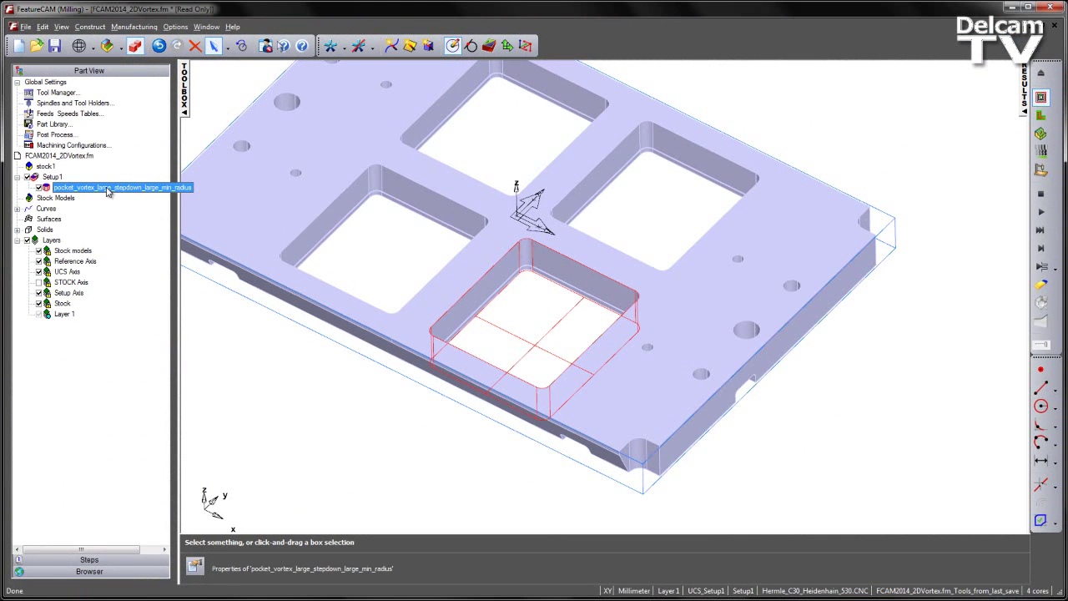
{"action": "double_click", "coordinate": [107, 189]}
{"action": "left_click", "coordinate": [409, 260]}
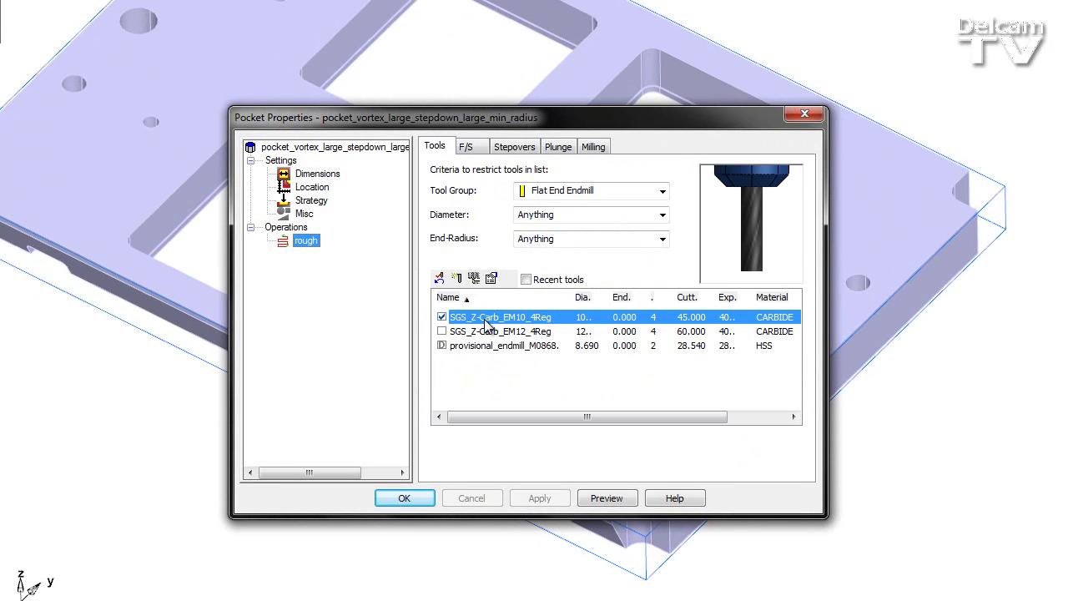
{"action": "left_click", "coordinate": [478, 150]}
{"action": "left_click_drag", "start_coordinate": [484, 296], "coordinate": [434, 294]}
{"action": "left_click_drag", "start_coordinate": [483, 218], "coordinate": [422, 215]}
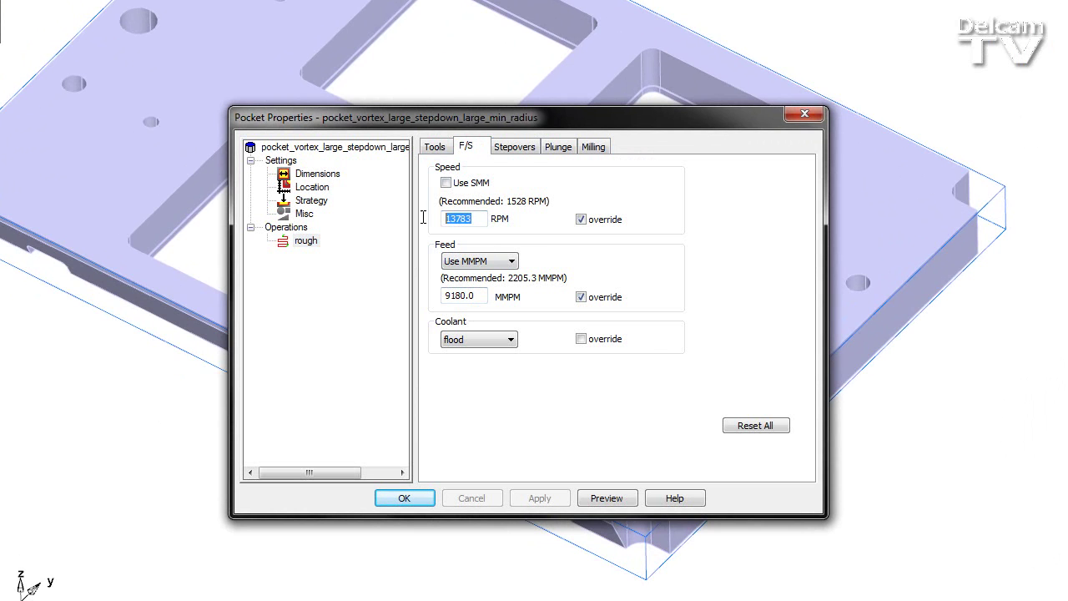
{"action": "left_click", "coordinate": [529, 155]}
{"action": "left_click_drag", "start_coordinate": [610, 202], "coordinate": [571, 203]}
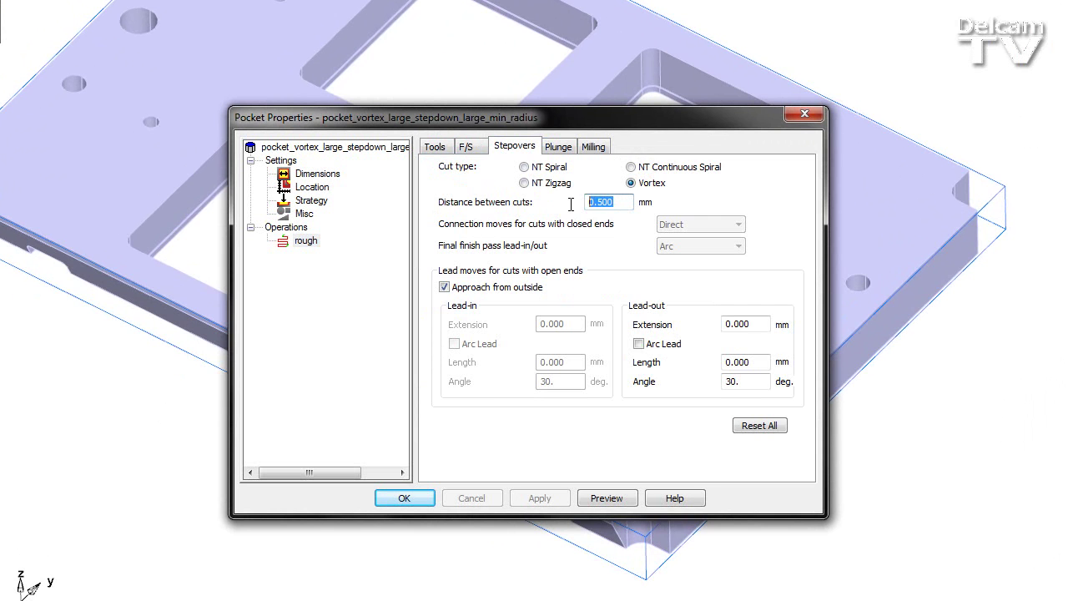
{"action": "left_click", "coordinate": [593, 146]}
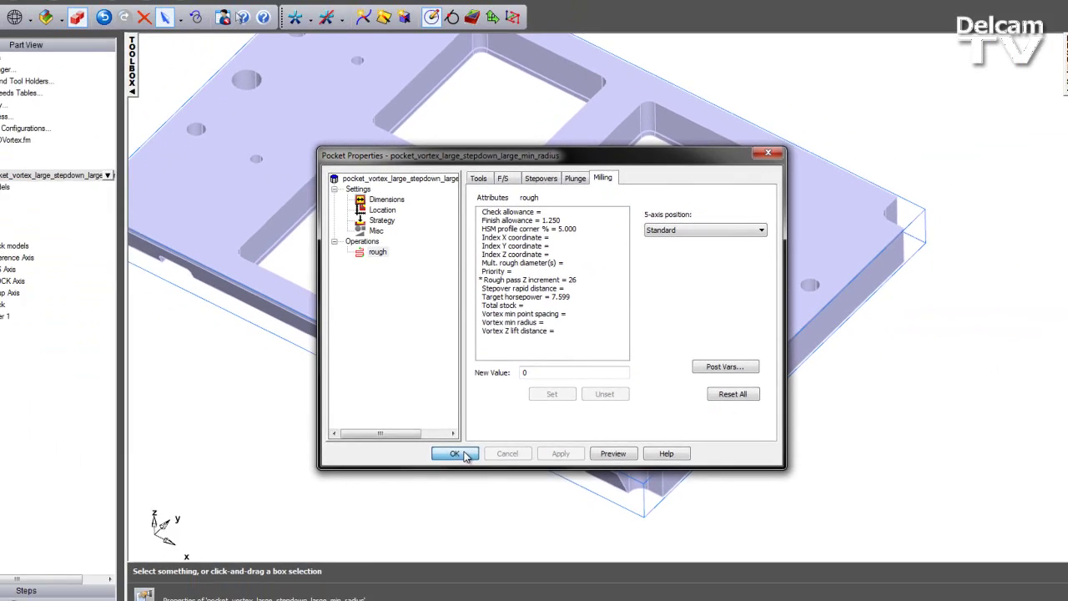
{"action": "left_click", "coordinate": [464, 455]}
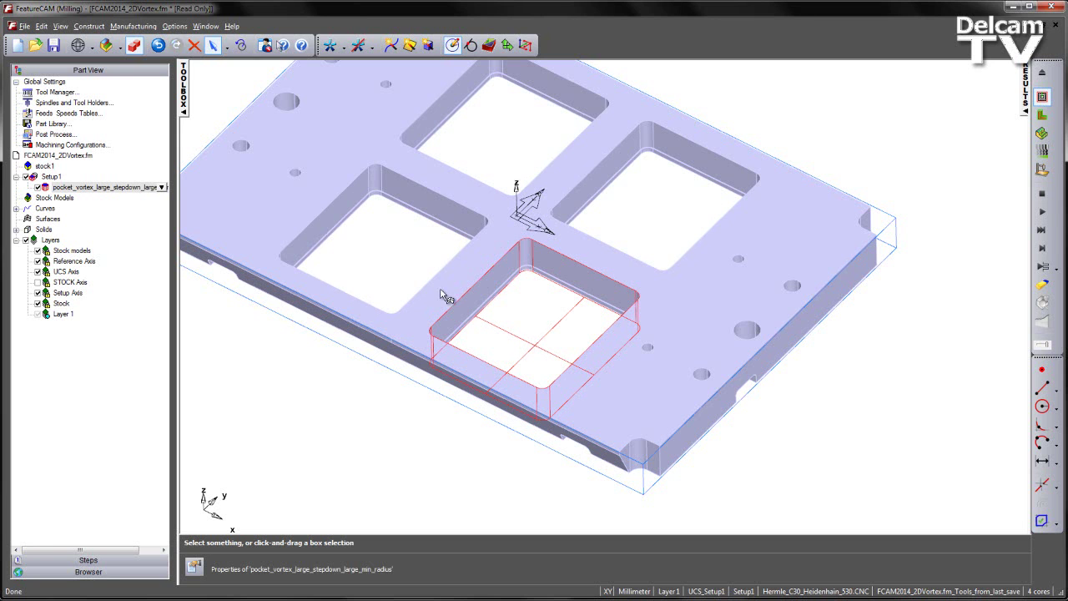
Load the VortexMillingCalculator.bas add-in and launch the Vortex Milling Calculator from the Util toolbar.
{"action": "left_click", "coordinate": [172, 26]}
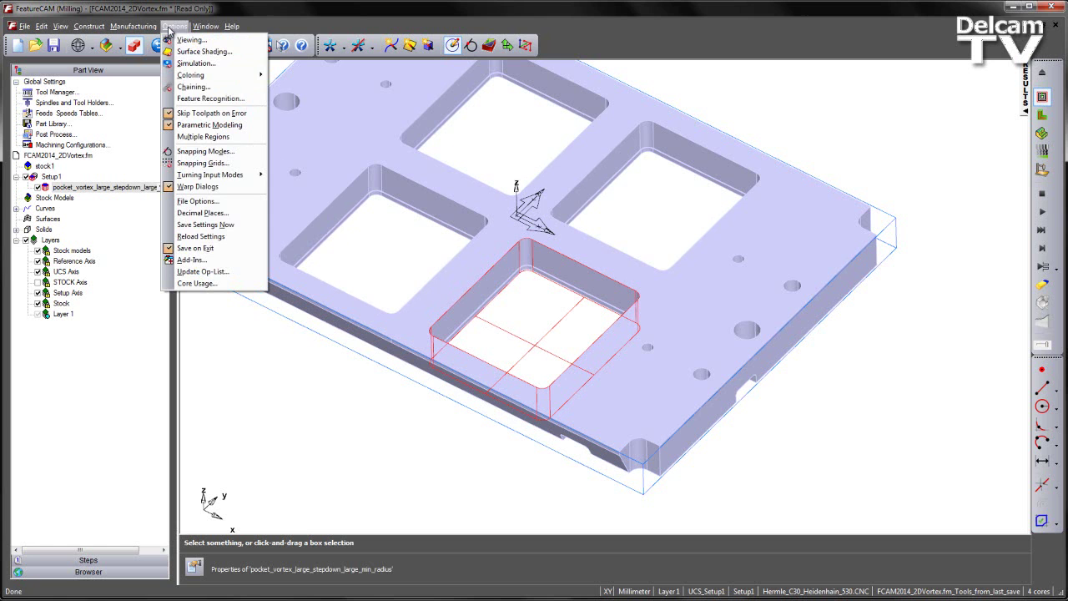
{"action": "left_click", "coordinate": [193, 261]}
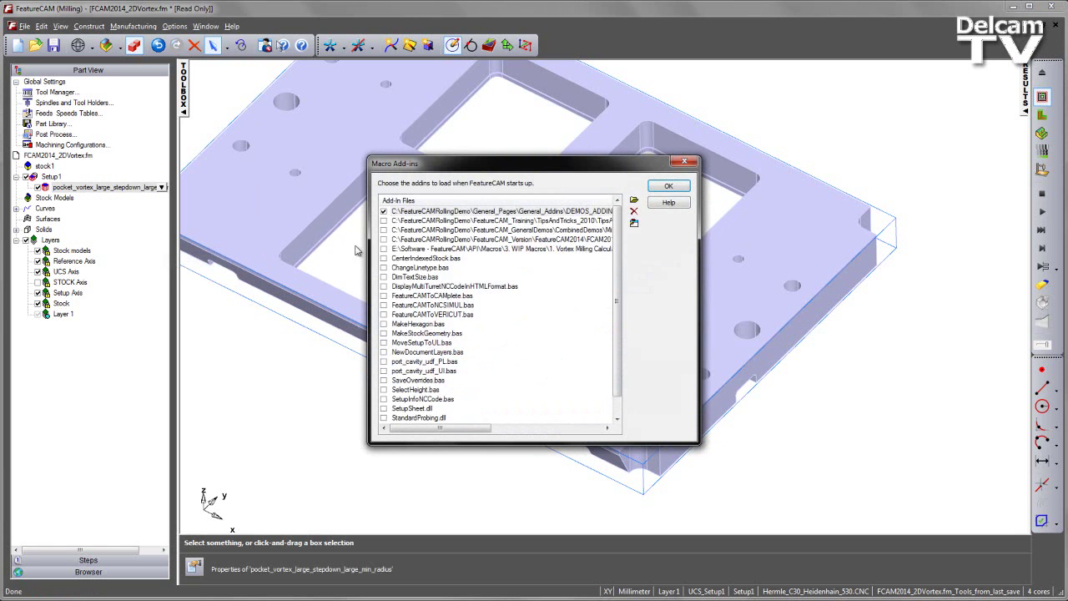
{"action": "left_click", "coordinate": [384, 248]}
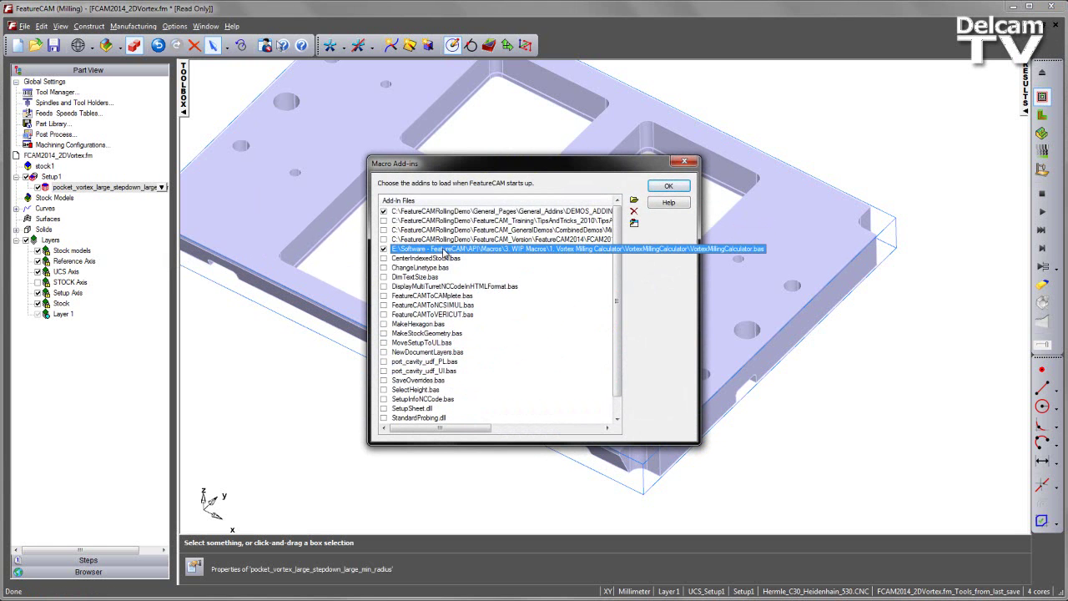
{"action": "left_click", "coordinate": [668, 185]}
{"action": "left_click", "coordinate": [25, 88]}
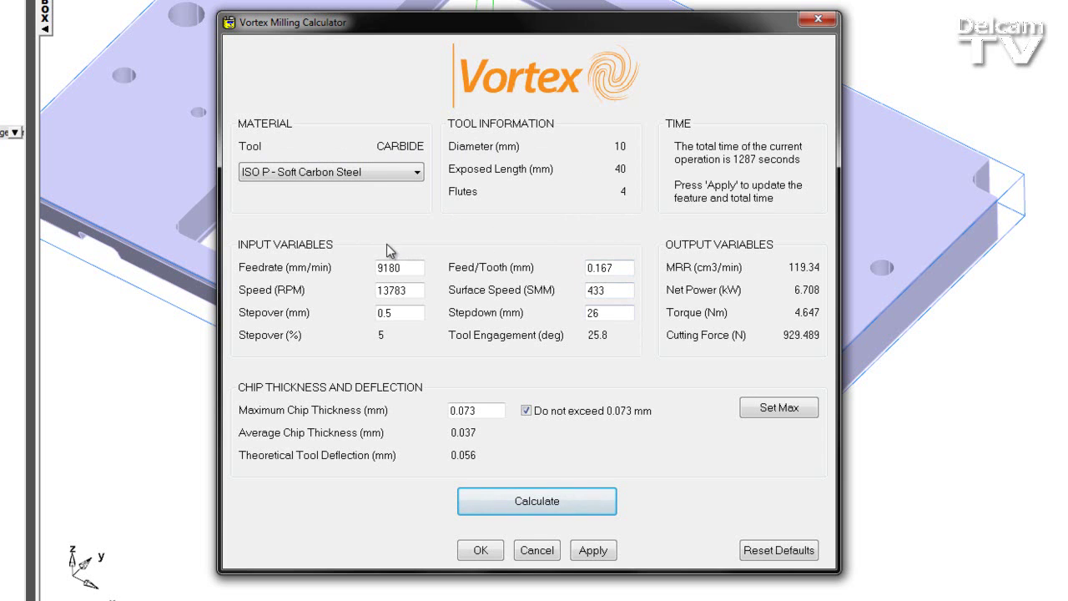
Change the calculator's workpiece material to ISO P - Tool Steel.
{"action": "left_click", "coordinate": [384, 178]}
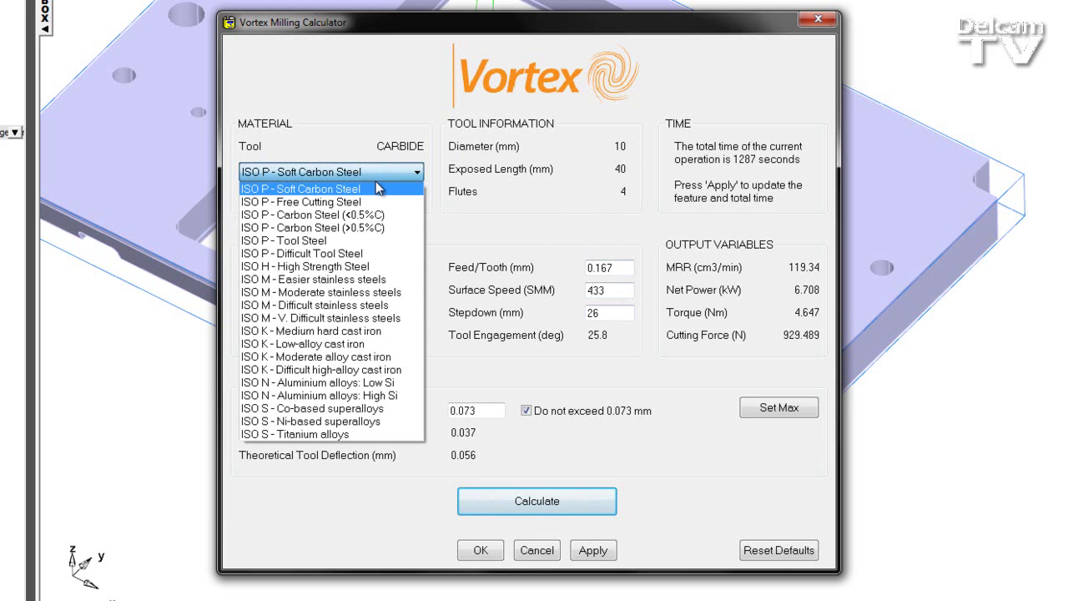
{"action": "left_click", "coordinate": [338, 240]}
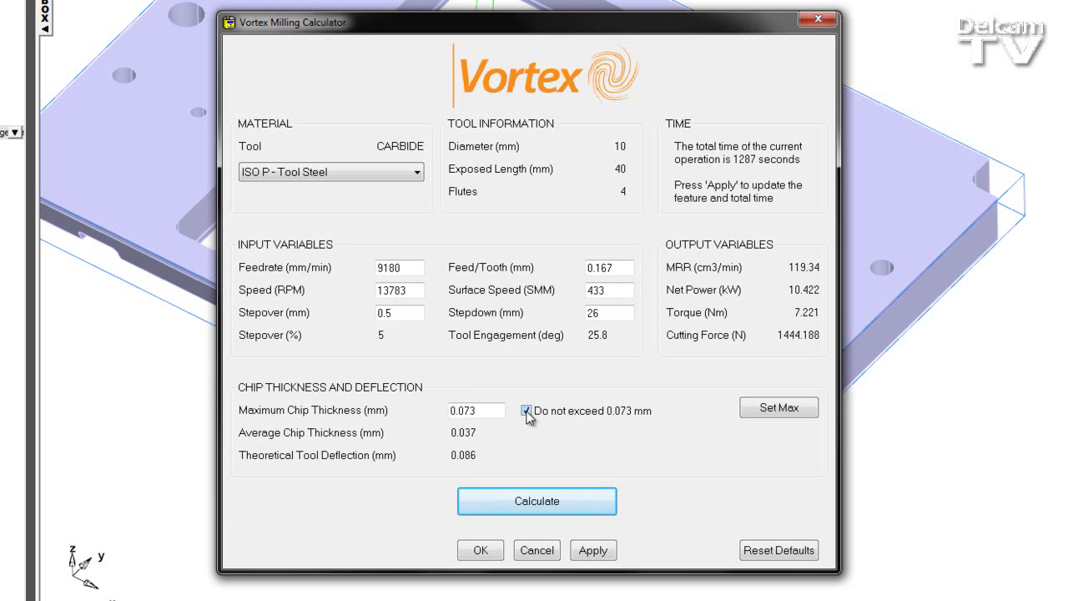
Remove the 0.073 mm maximum chip thickness limit.
{"action": "left_click", "coordinate": [526, 412]}
{"action": "left_click", "coordinate": [530, 415]}
{"action": "left_click", "coordinate": [527, 413]}
Set stepover to 1 mm, recalculate, accept the message and apply the values to the pocket.
{"action": "left_click_drag", "start_coordinate": [407, 315], "coordinate": [364, 317]}
{"action": "type", "text": "1"}
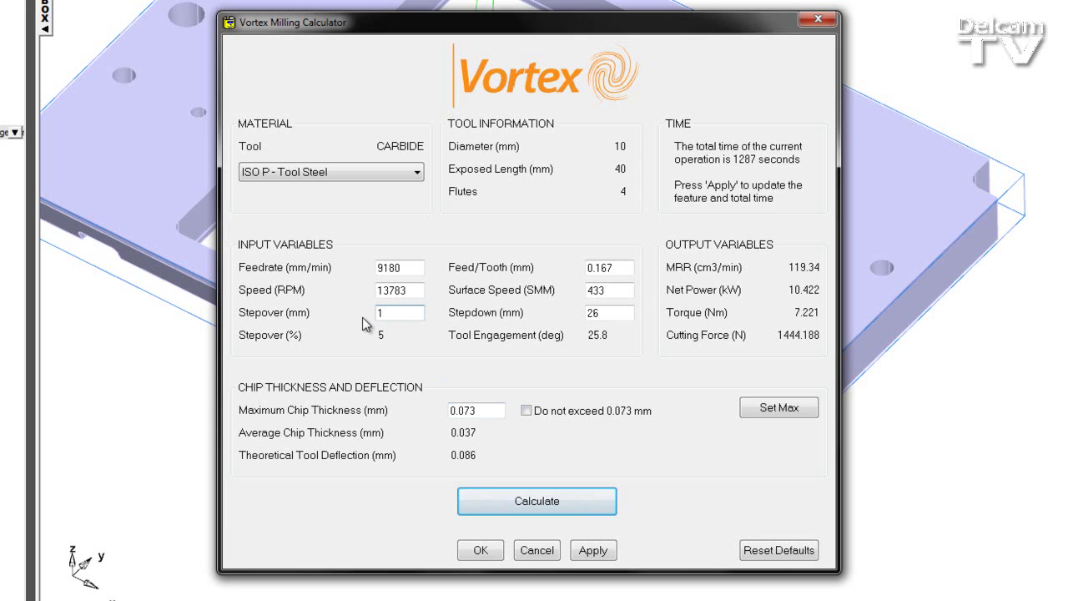
{"action": "left_click", "coordinate": [529, 512]}
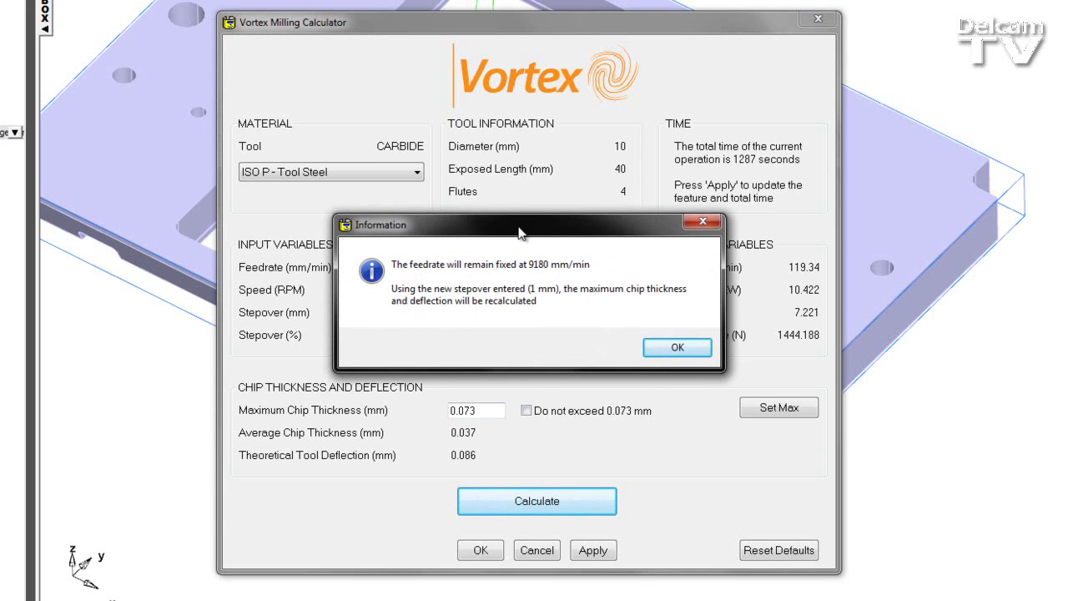
{"action": "left_click_drag", "start_coordinate": [524, 231], "coordinate": [621, 212]}
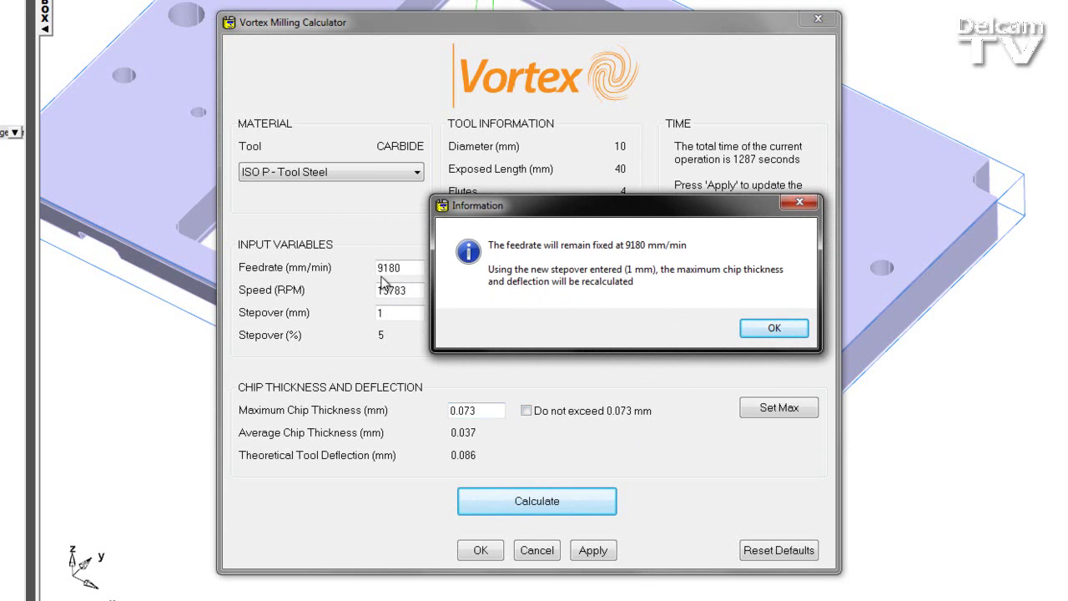
{"action": "left_click_drag", "start_coordinate": [545, 212], "coordinate": [367, 216]}
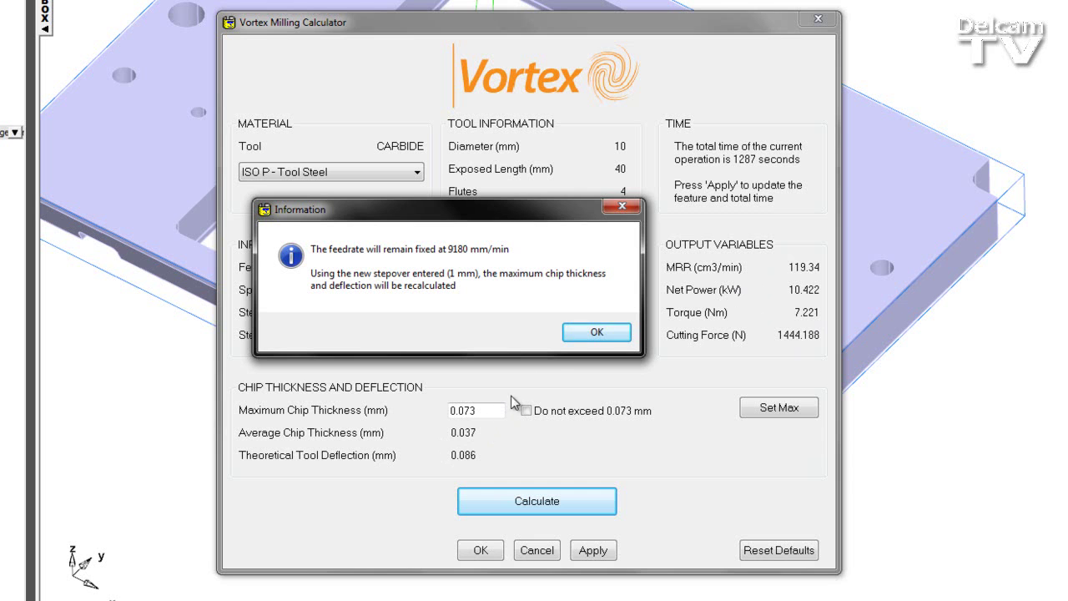
{"action": "left_click", "coordinate": [576, 338]}
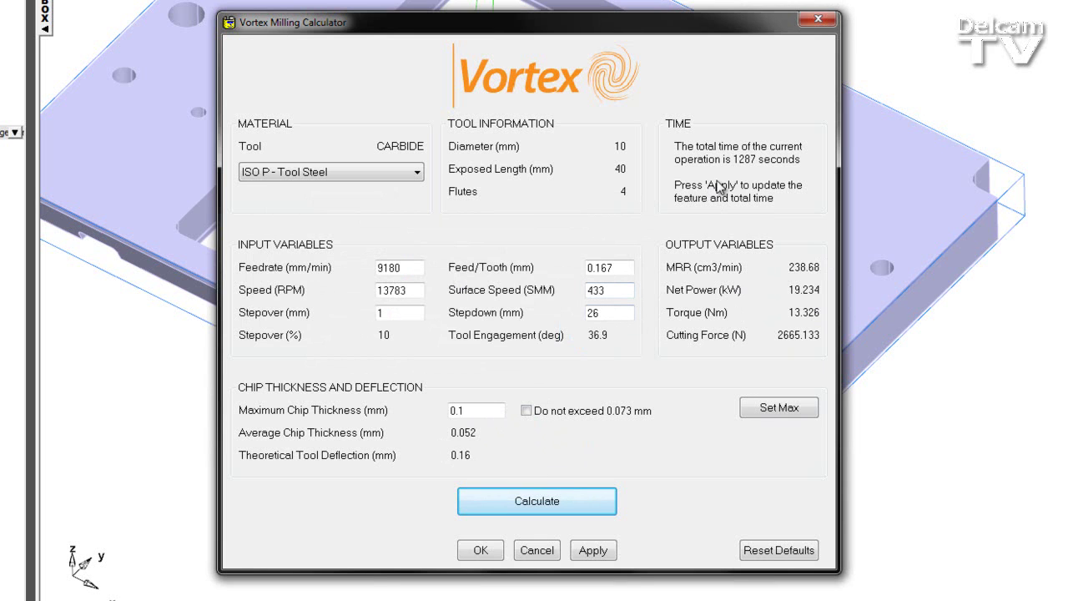
{"action": "left_click", "coordinate": [588, 553]}
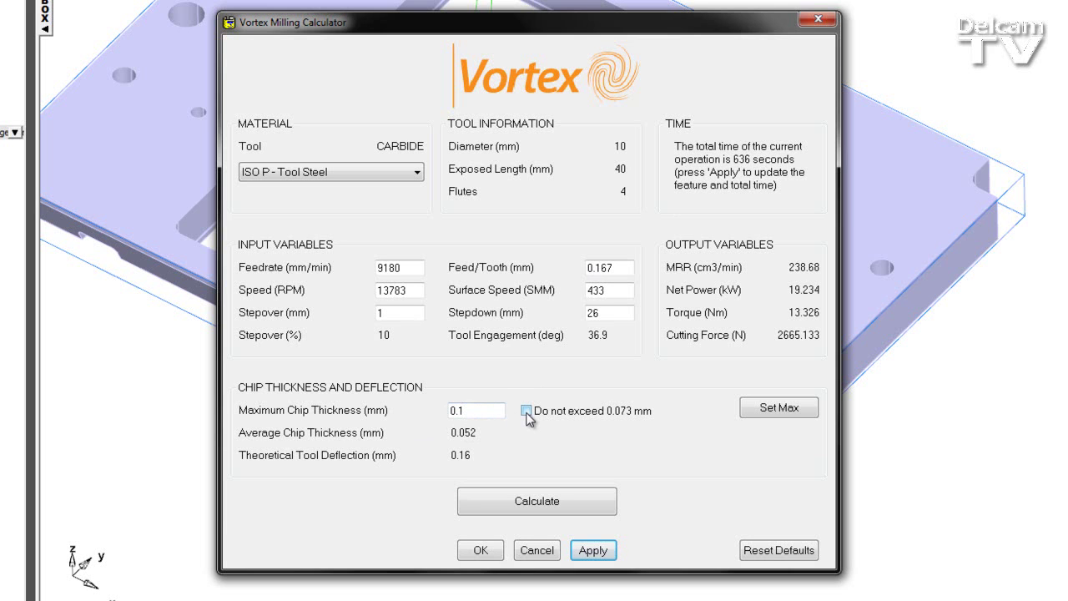
Cap chip thickness at 0.1 mm, set stepover to 1.5 mm, accept 7720 mm/min feedrate, and apply.
{"action": "left_click", "coordinate": [526, 411]}
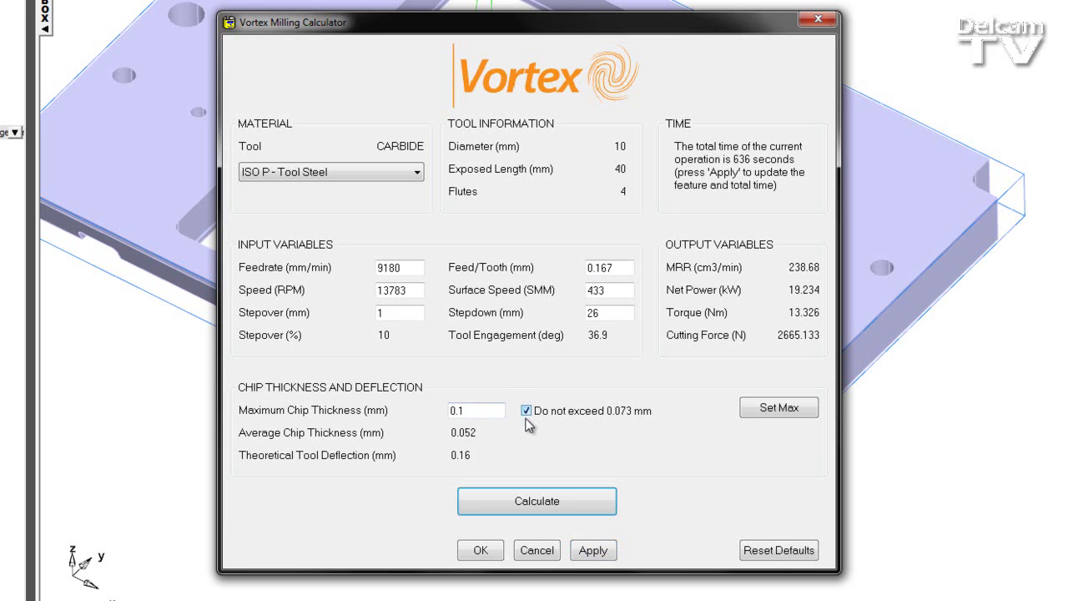
{"action": "left_click", "coordinate": [788, 409]}
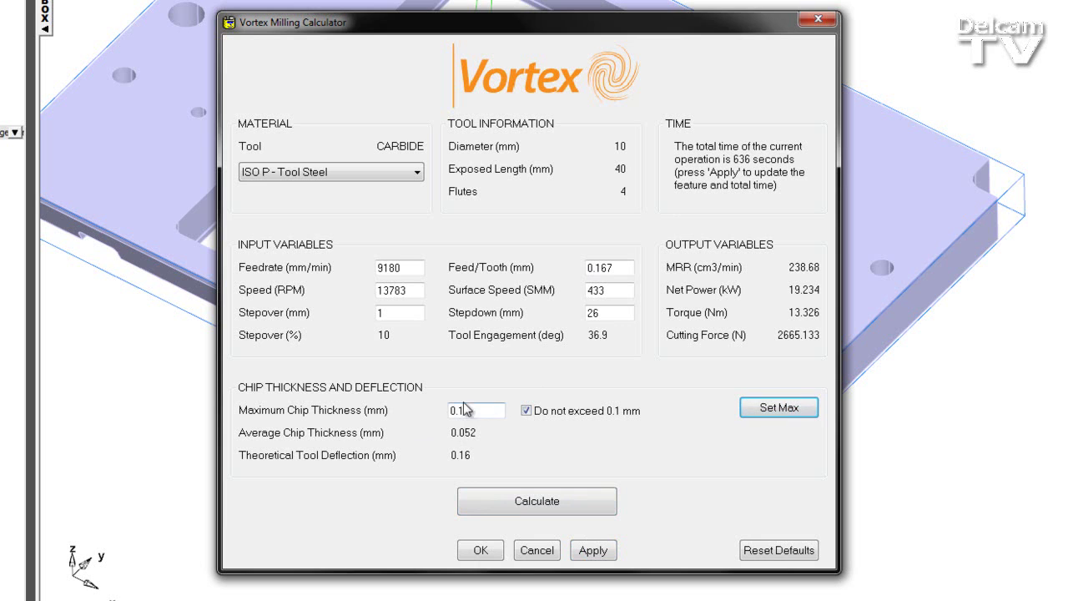
{"action": "left_click", "coordinate": [411, 318]}
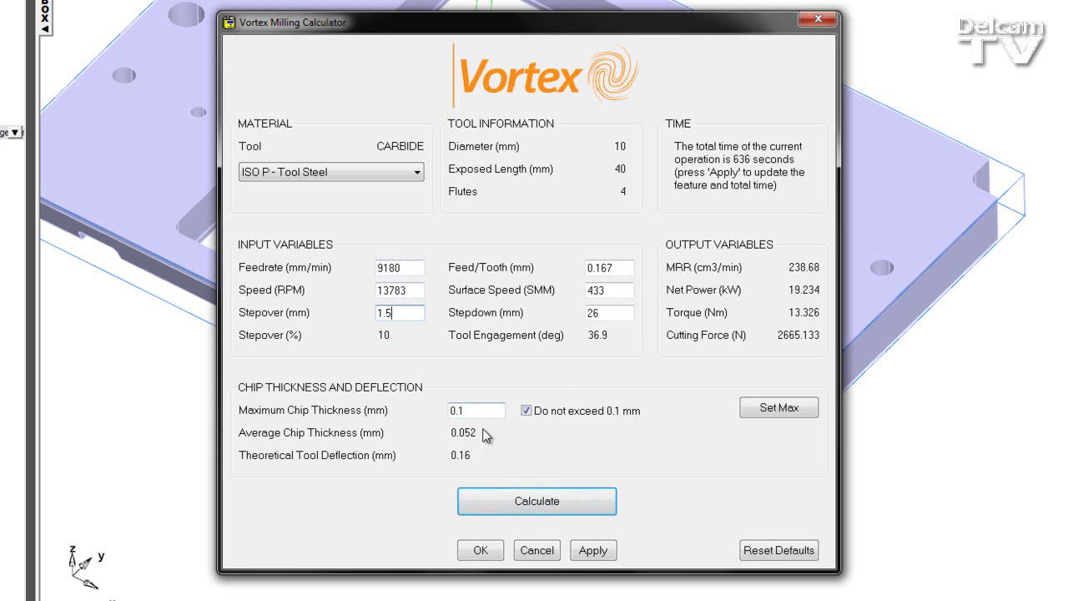
{"action": "left_click", "coordinate": [522, 507]}
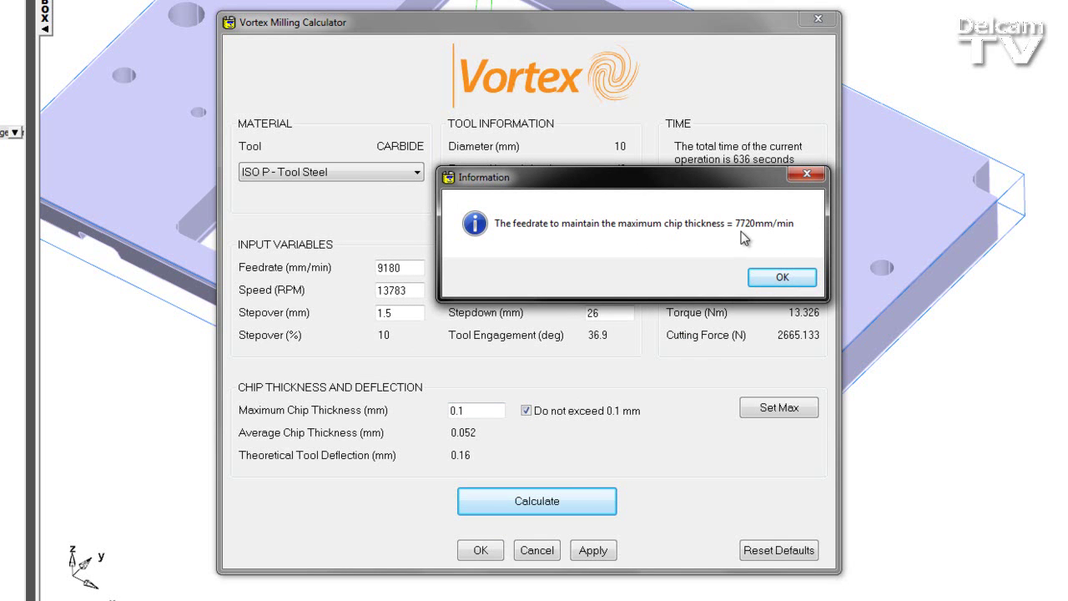
{"action": "left_click", "coordinate": [765, 278]}
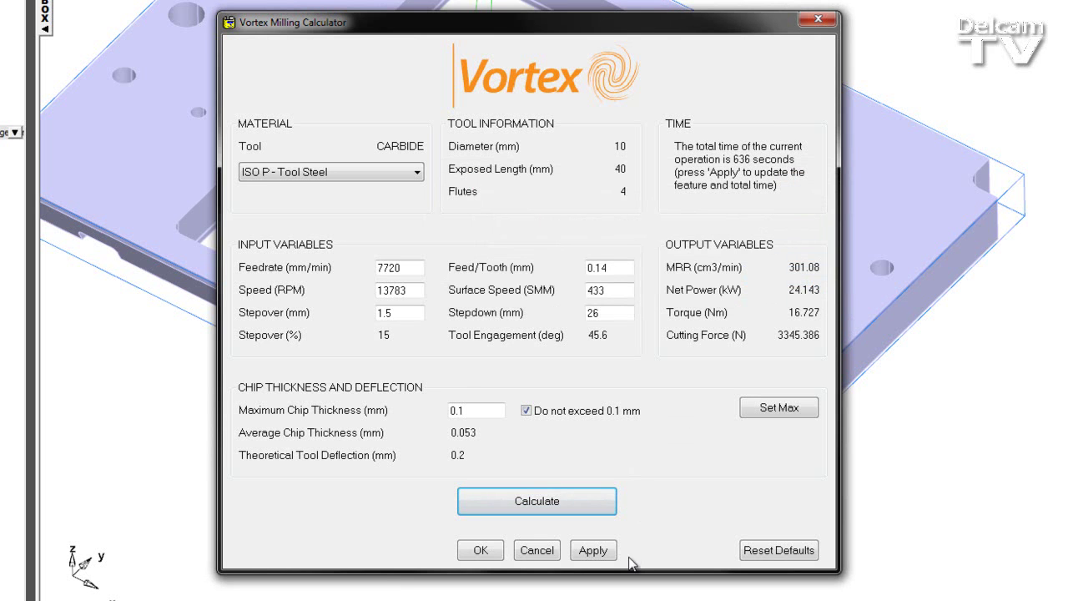
{"action": "left_click", "coordinate": [592, 550]}
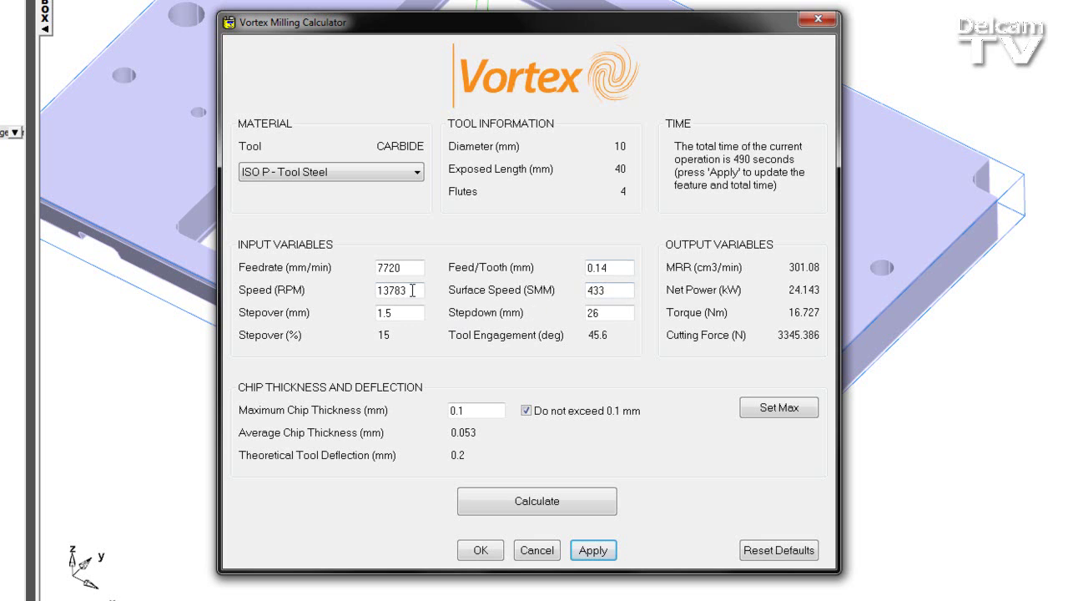
Set spindle speed to 10000 RPM, let feedrate adjust to 5601.1 mm/min, and apply.
{"action": "left_click_drag", "start_coordinate": [410, 292], "coordinate": [384, 294]}
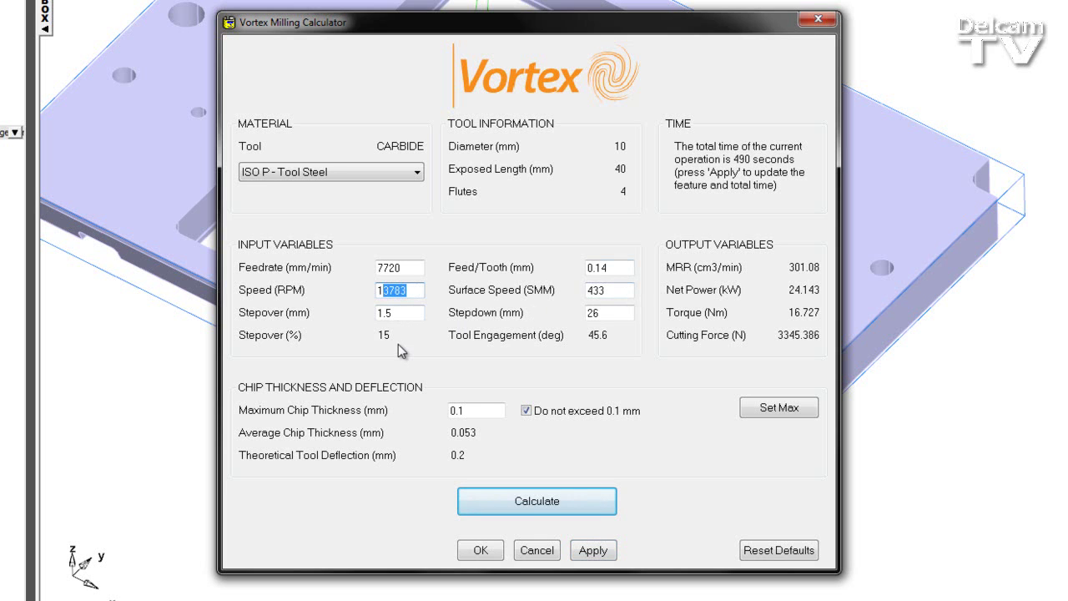
{"action": "type", "text": "0000"}
{"action": "left_click", "coordinate": [485, 502]}
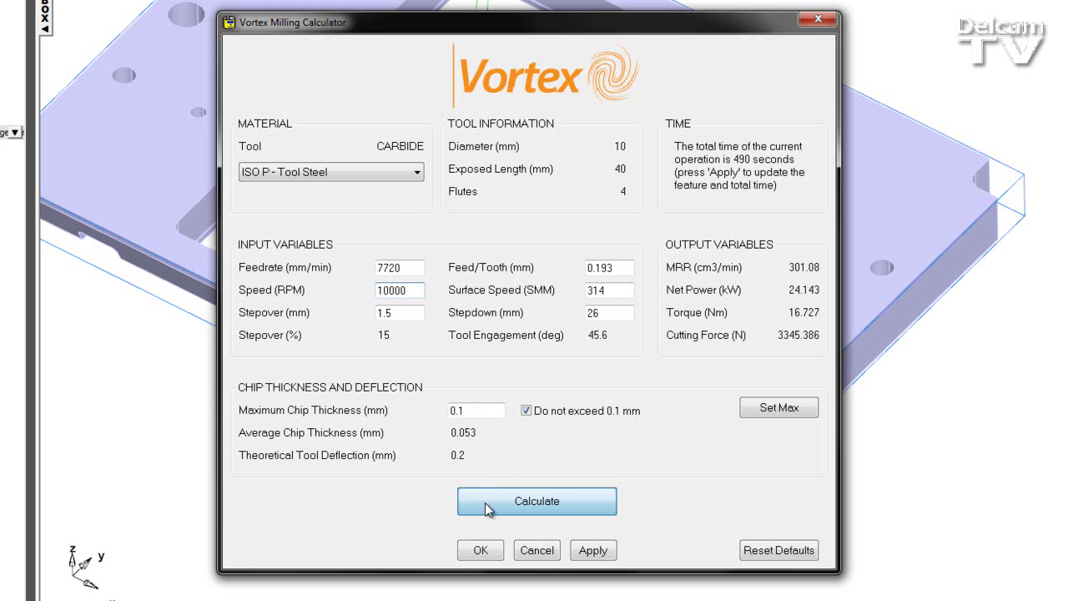
{"action": "left_click_drag", "start_coordinate": [528, 216], "coordinate": [598, 188]}
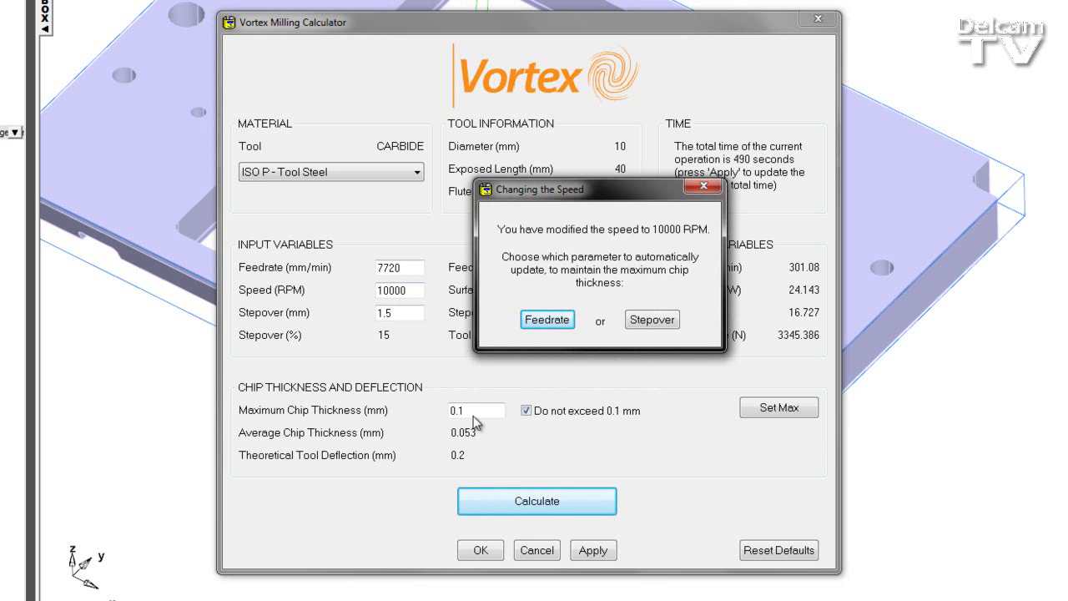
{"action": "left_click", "coordinate": [551, 325]}
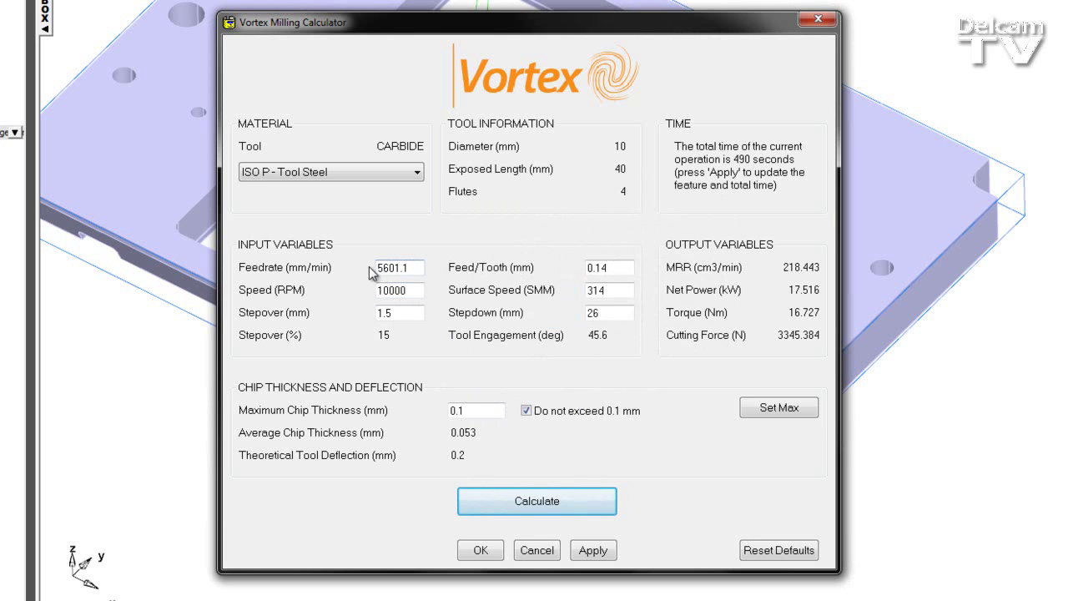
{"action": "left_click", "coordinate": [596, 557]}
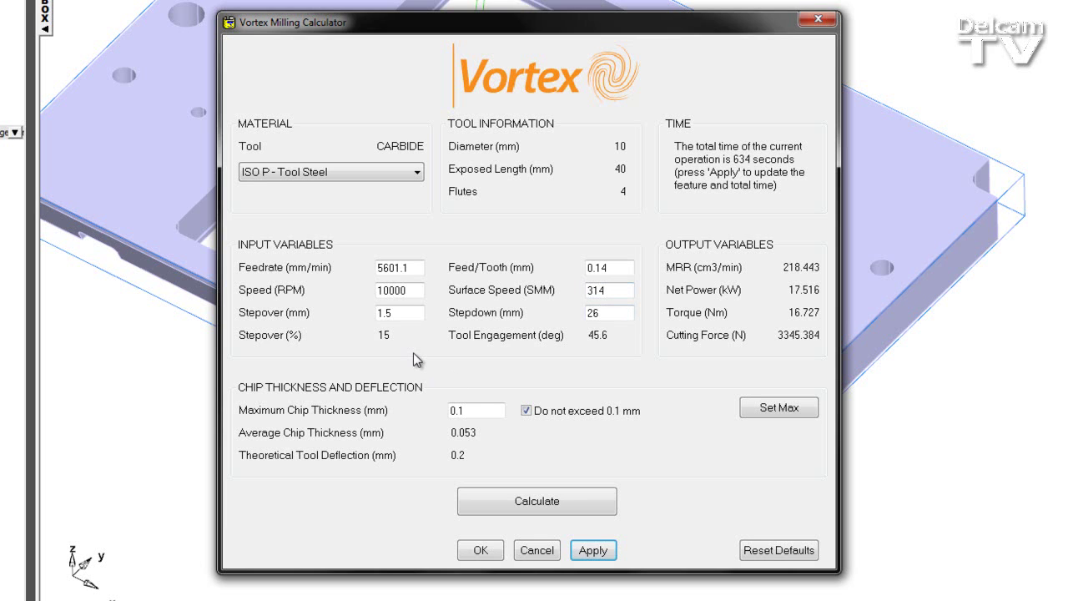
Raise maximum chip thickness to 0.12 mm, let feedrate adjust to 6721.3 mm/min, and apply.
{"action": "left_click", "coordinate": [473, 410]}
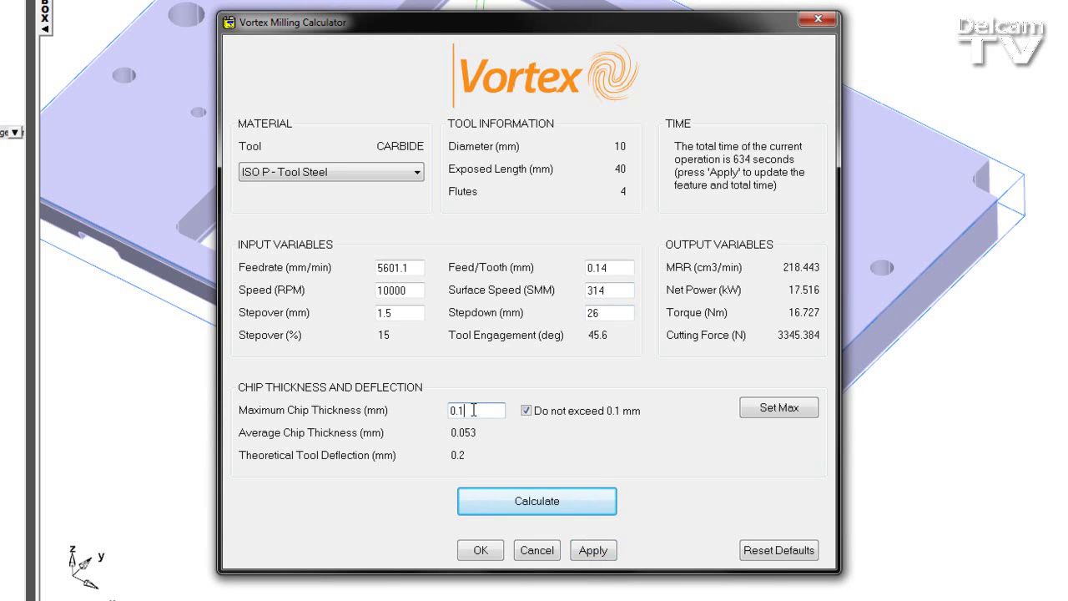
{"action": "type", "text": "2"}
{"action": "left_click", "coordinate": [492, 506]}
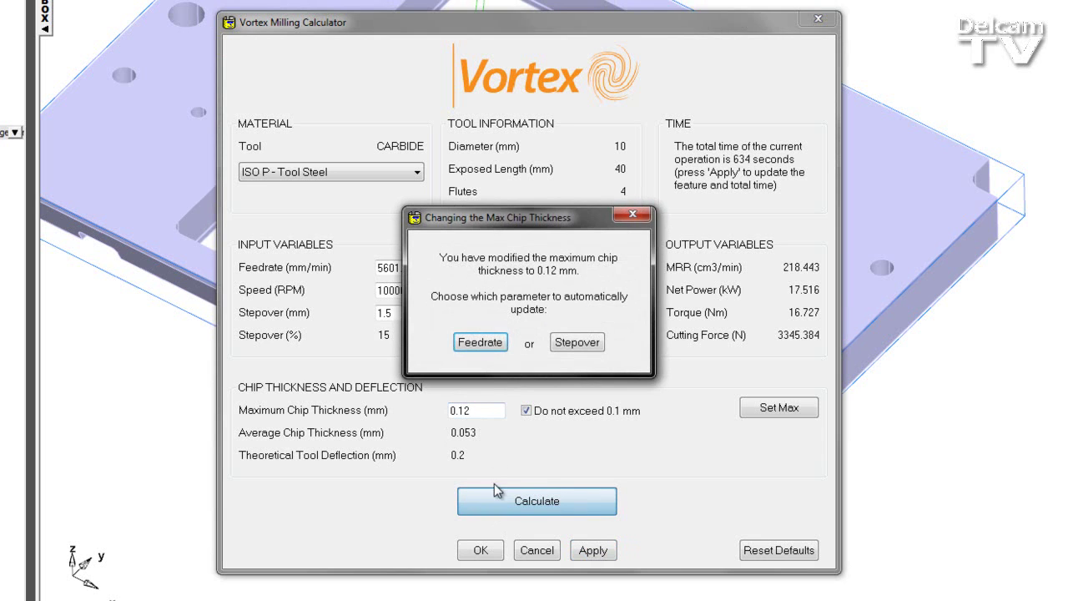
{"action": "left_click_drag", "start_coordinate": [496, 210], "coordinate": [552, 181]}
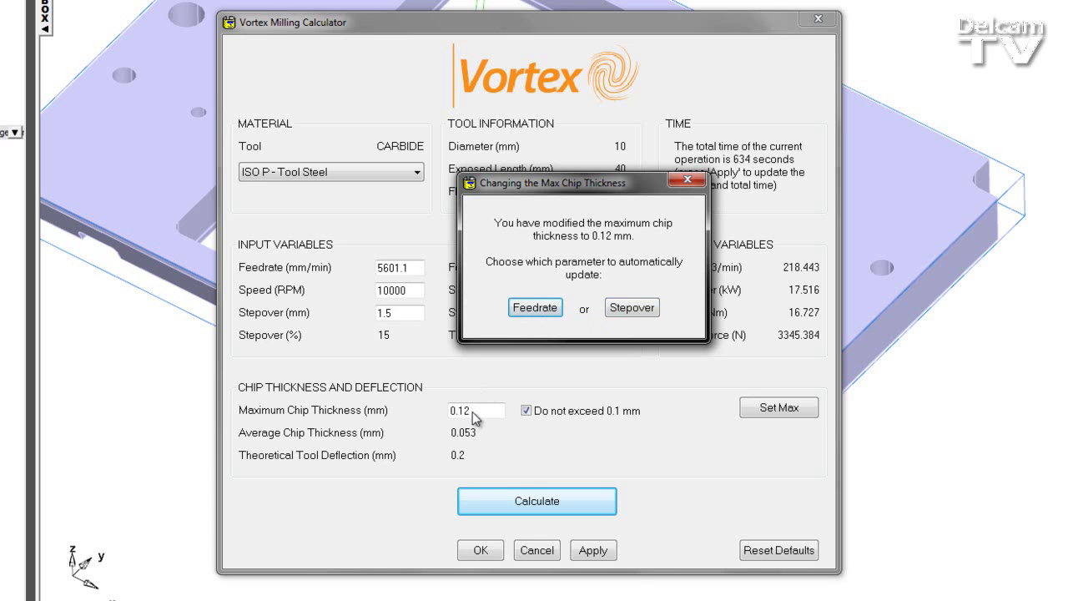
{"action": "left_click", "coordinate": [528, 314]}
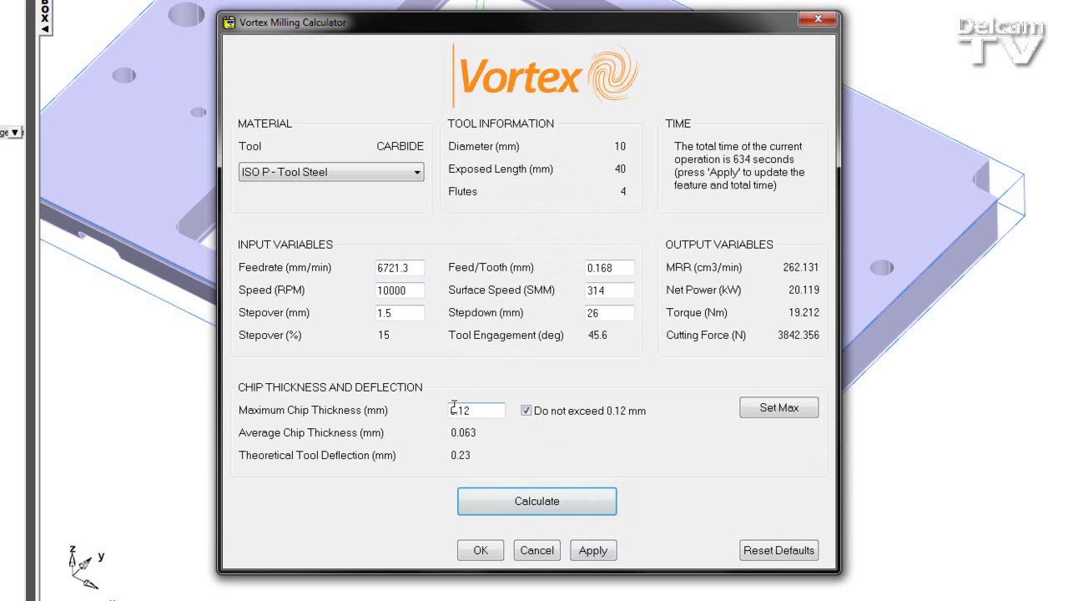
{"action": "left_click", "coordinate": [590, 554]}
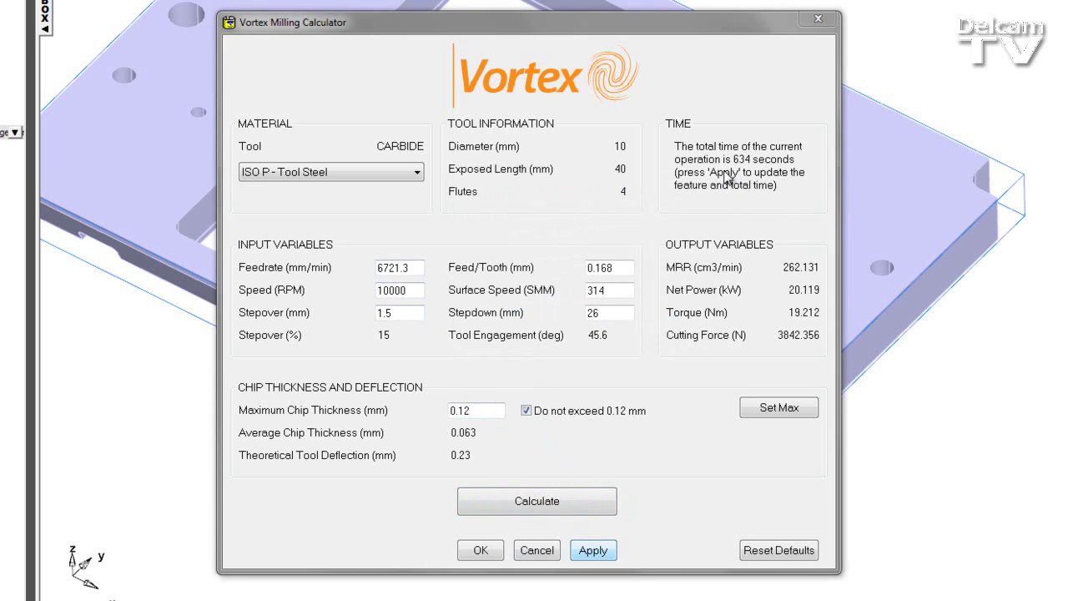